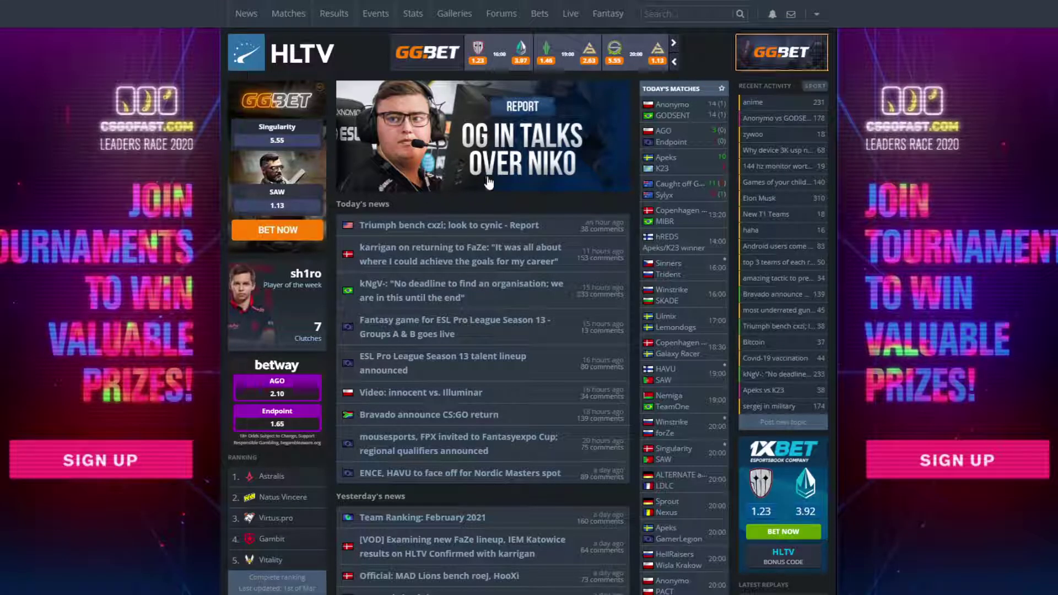
# Step: Open the ESL Pro League Season 13 - Groups A & B fantasy game and join the HLTV prize league with a team named "test"
pyautogui.click(608, 15)
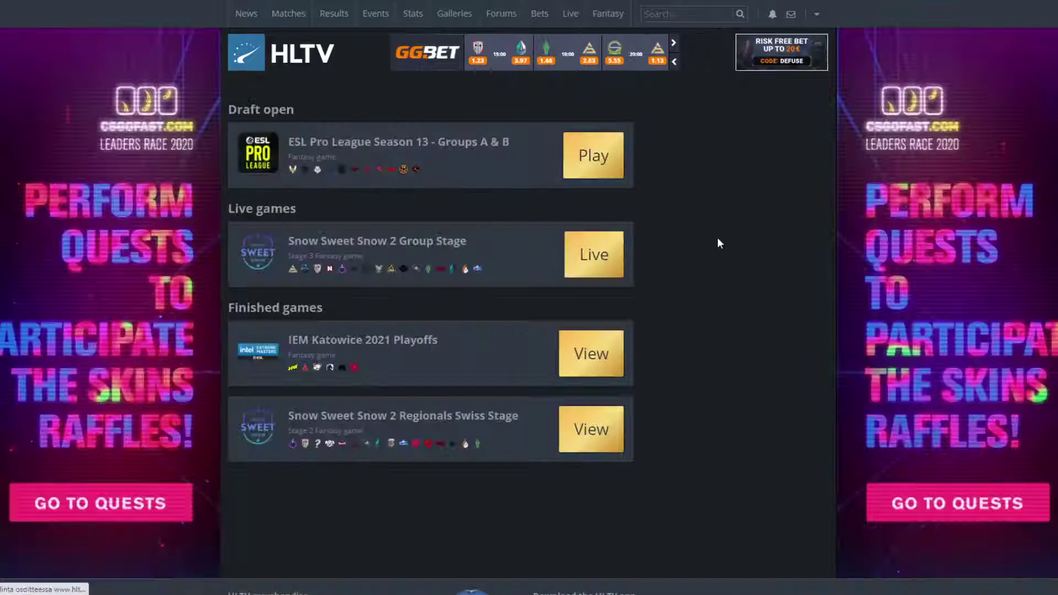
pyautogui.click(591, 165)
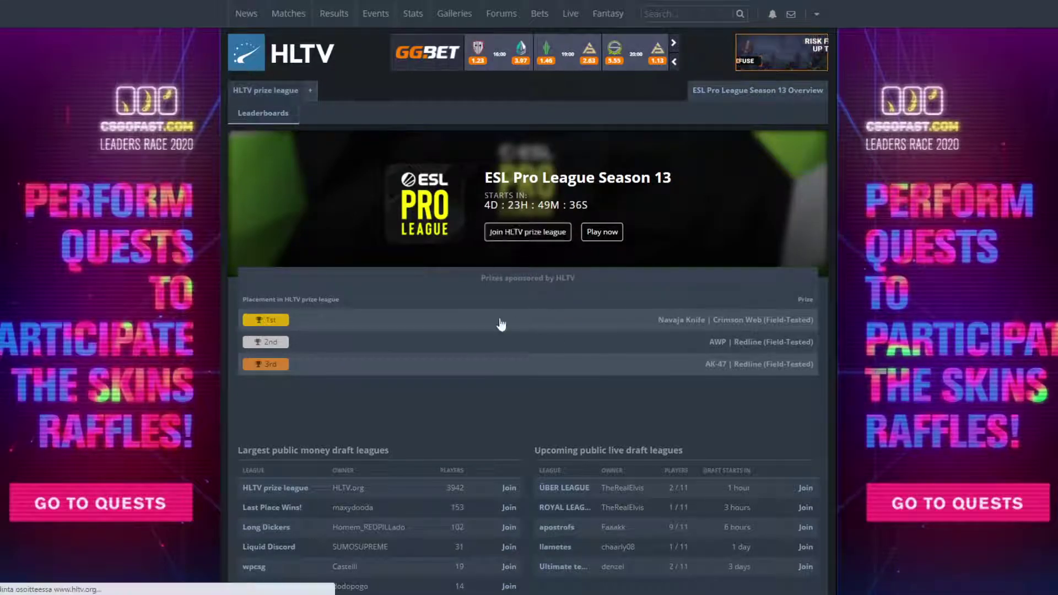
pyautogui.click(519, 243)
pyautogui.write('test')
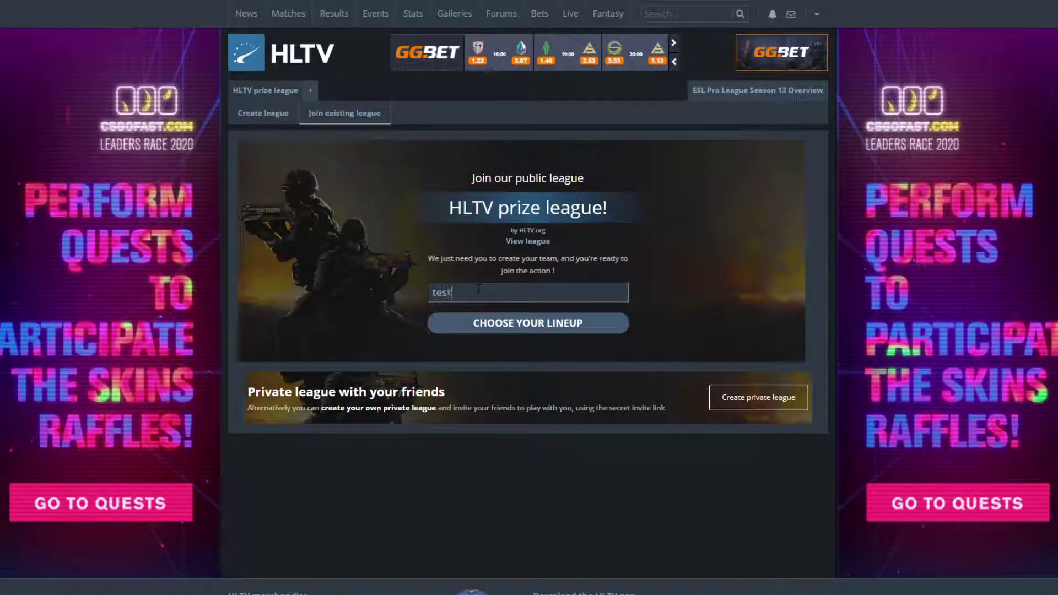
pyautogui.press('Return')
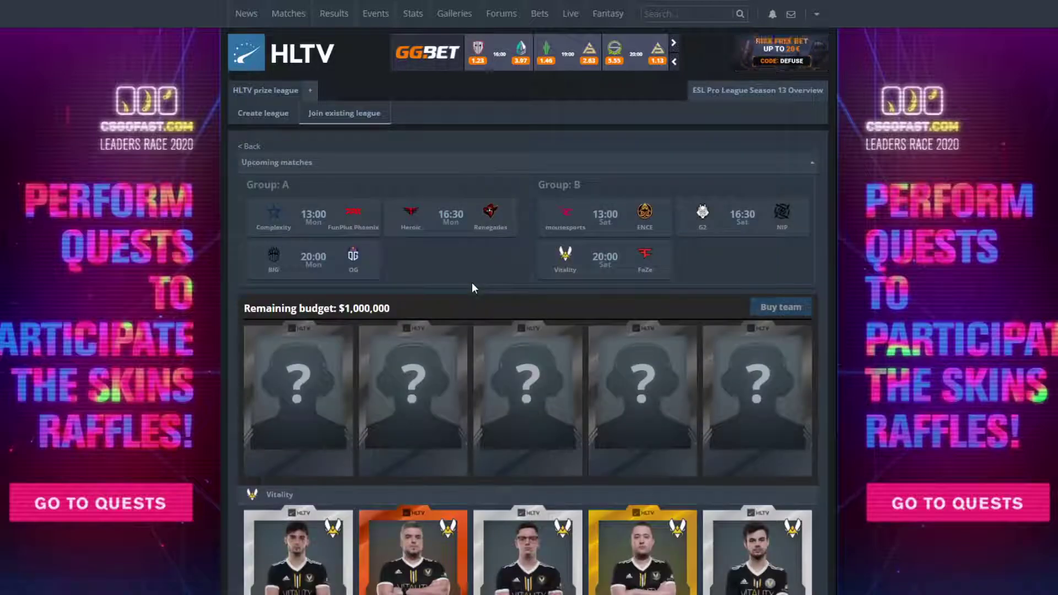
# Step: Examine the upcoming group matches, the remaining budget and the prices of the available players
pyautogui.scroll(-3, 463, 272)
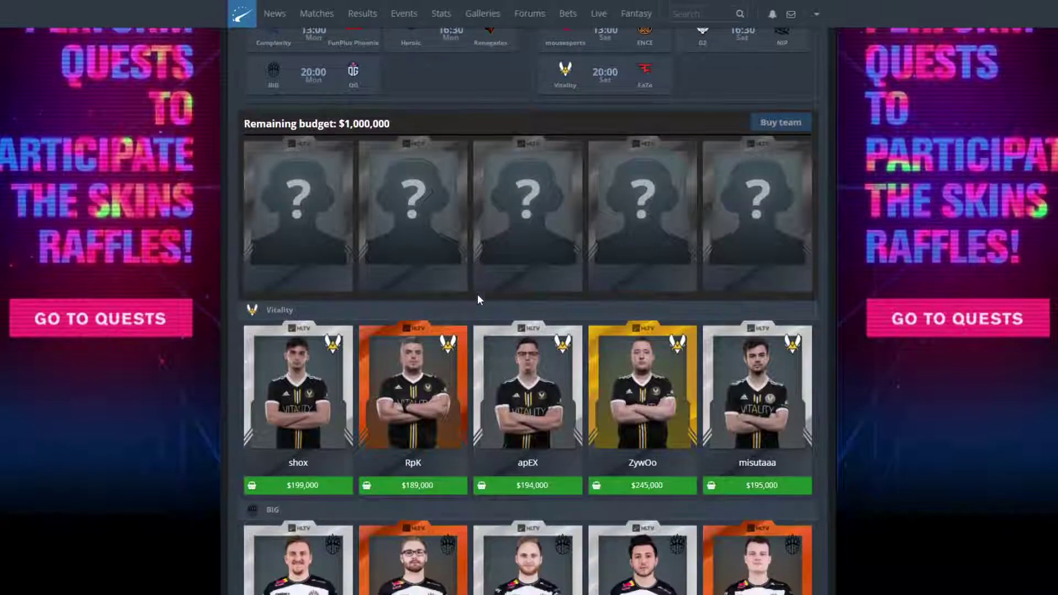
pyautogui.scroll(2, 477, 290)
pyautogui.scroll(2, 551, 353)
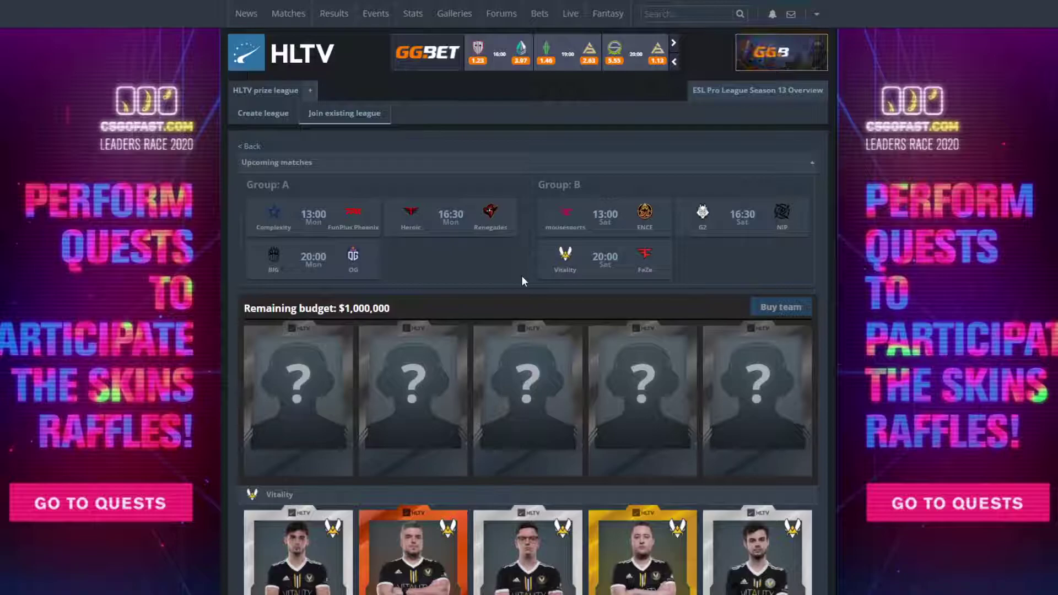
pyautogui.scroll(-3, 970, 303)
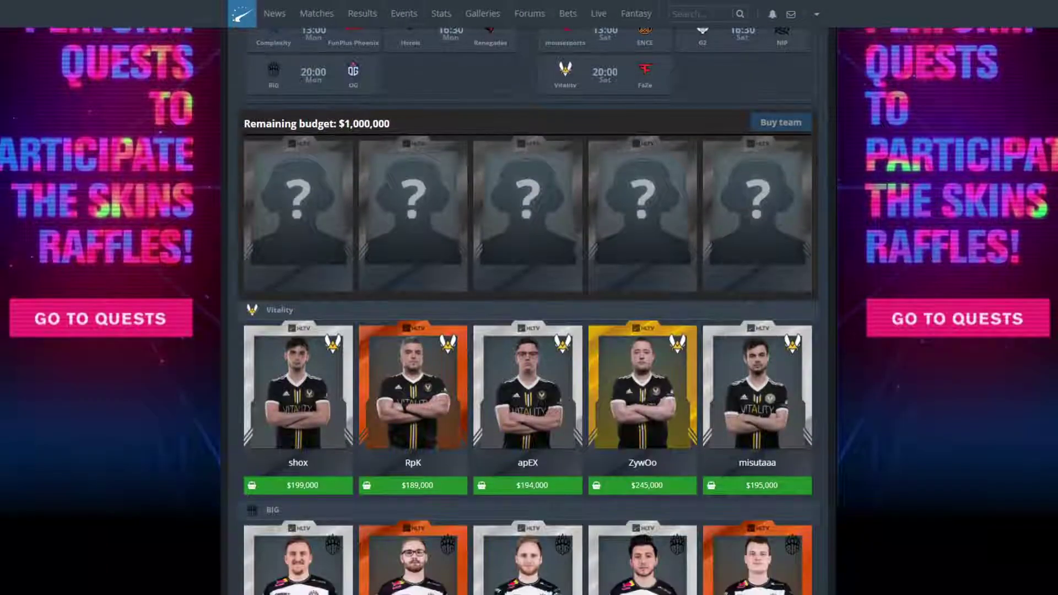
pyautogui.scroll(-4, 527, 309)
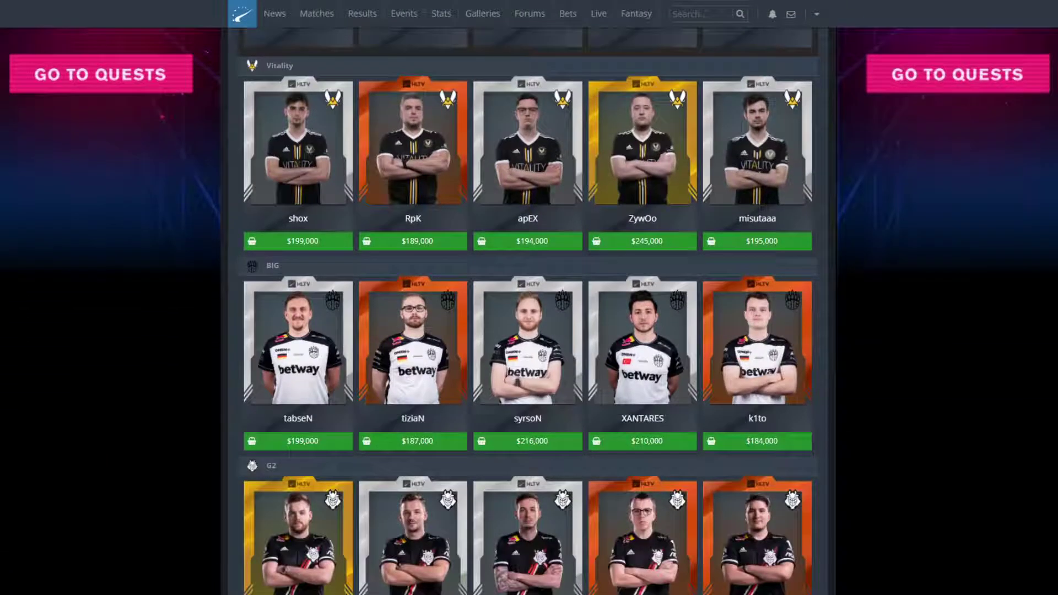
pyautogui.scroll(3, 528, 308)
pyautogui.scroll(-4, 528, 309)
pyautogui.scroll(4, 528, 309)
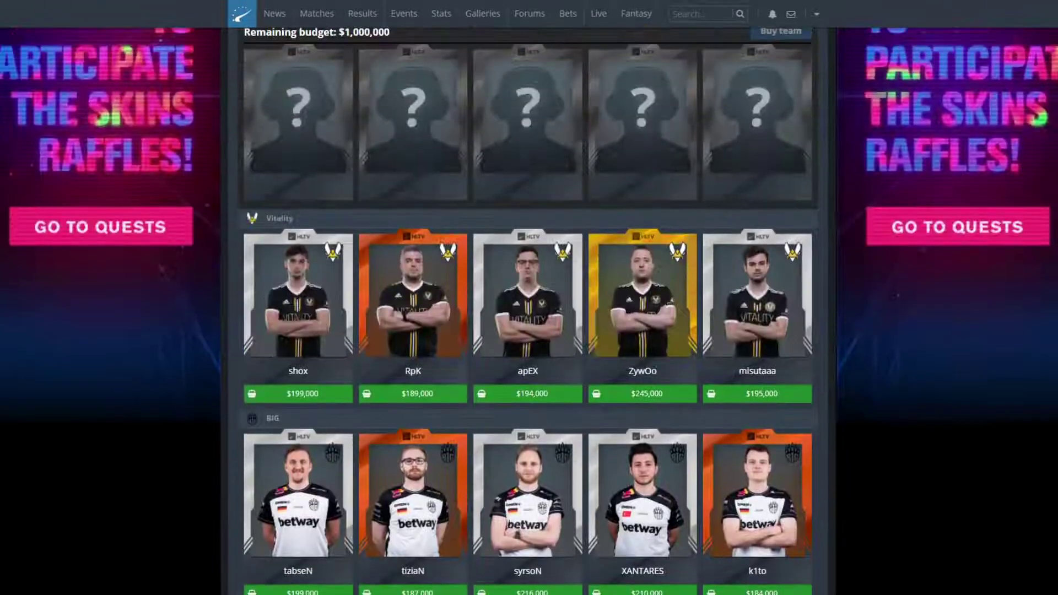
pyautogui.scroll(2, 529, 309)
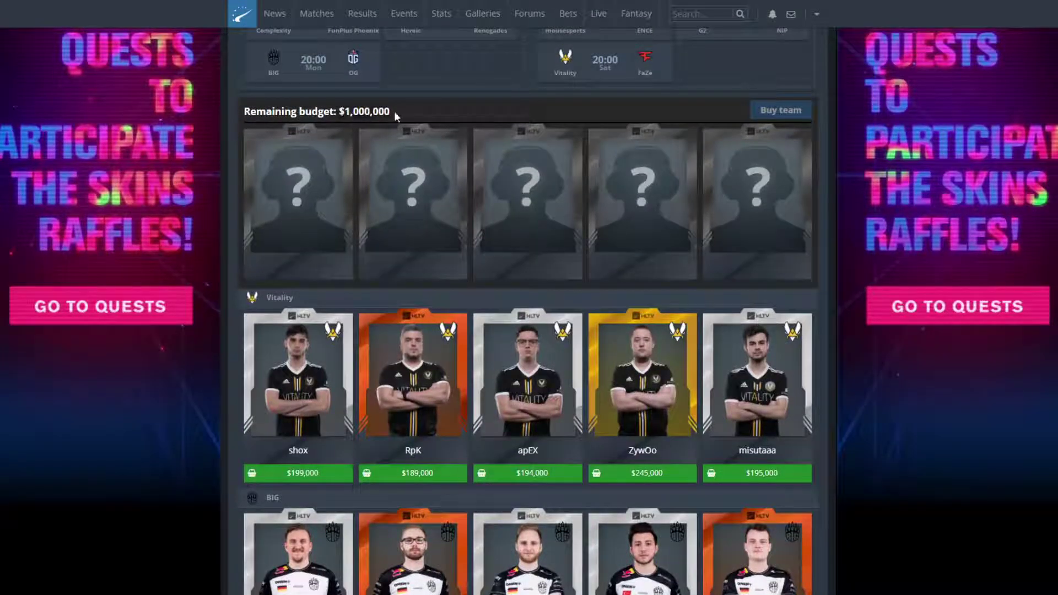
# Step: Check the statistics of the Vitality players on the backs of their cards
pyautogui.scroll(-2, 599, 256)
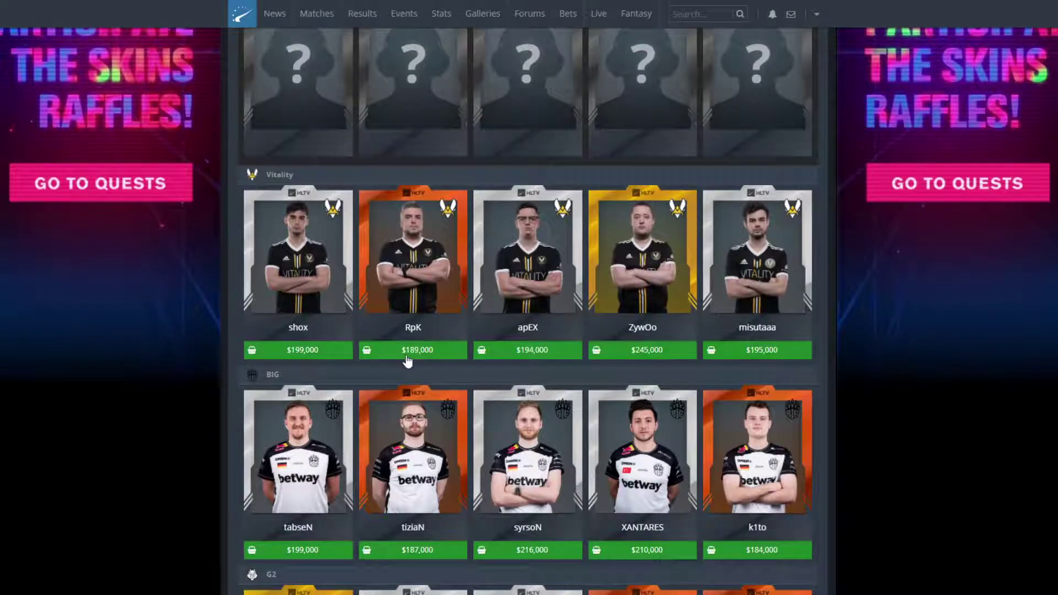
pyautogui.moveTo(411, 309)
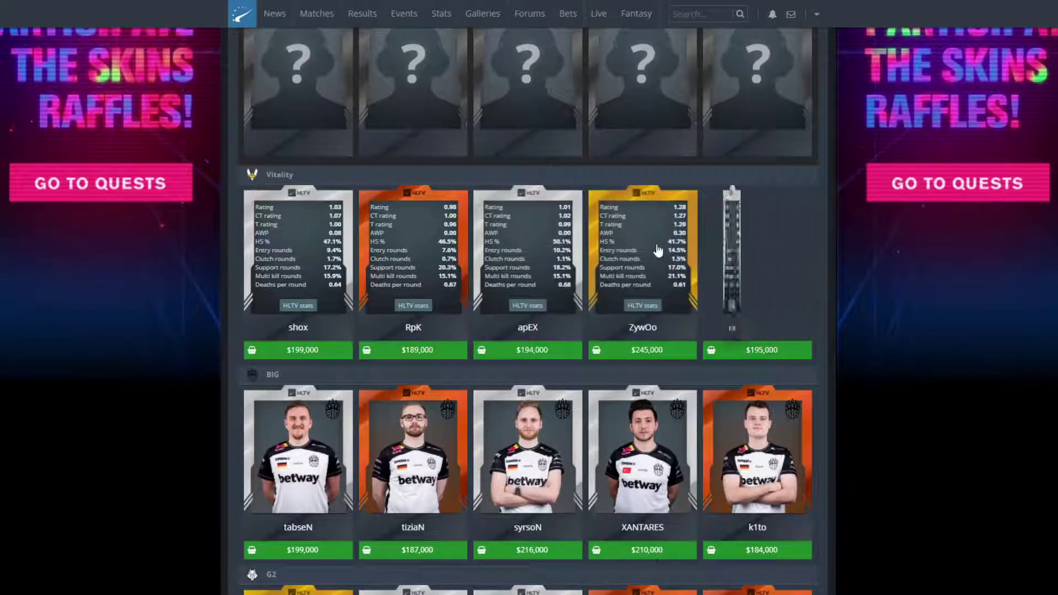
pyautogui.scroll(2, 206, 298)
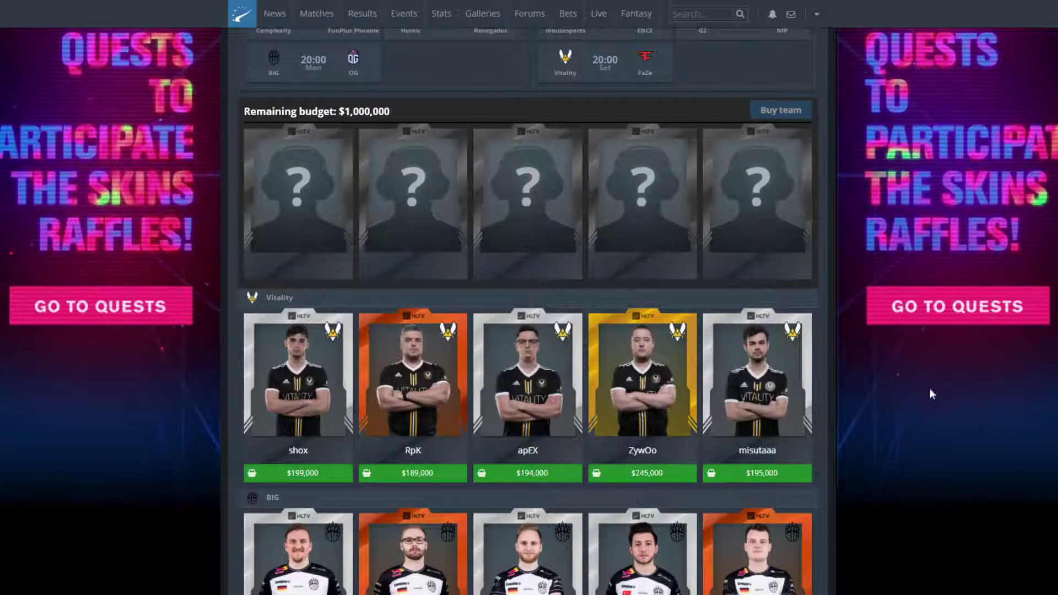
pyautogui.scroll(-4, 828, 425)
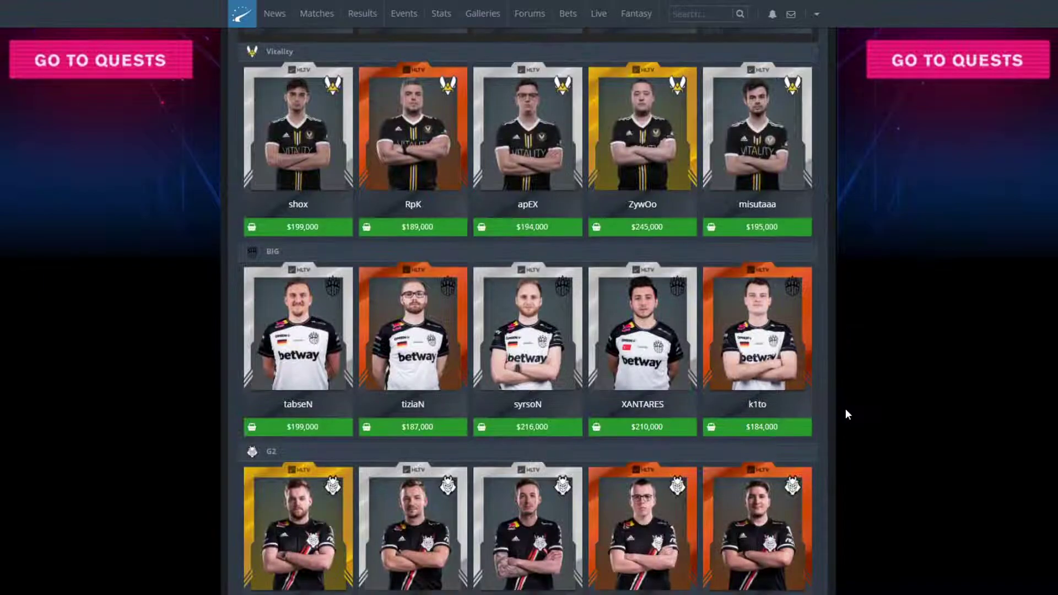
pyautogui.scroll(3, 607, 306)
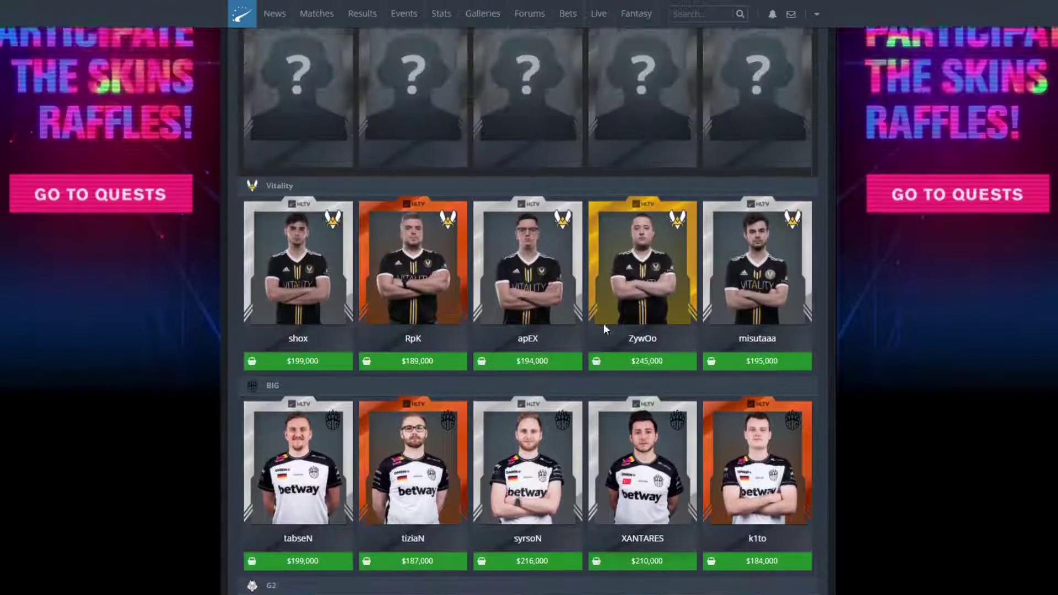
# Step: Add ZywOo and RpK from Vitality, plus AmaNEk and nexa from G2, to the lineup
pyautogui.click(622, 412)
pyautogui.click(416, 412)
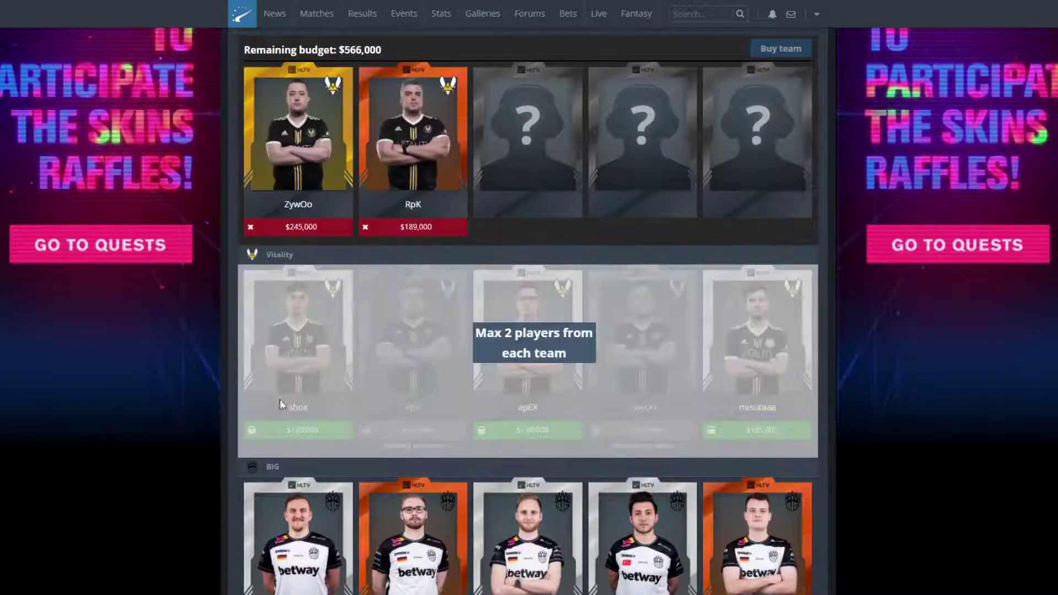
pyautogui.scroll(-1, 615, 446)
pyautogui.scroll(-3, 614, 447)
pyautogui.click(664, 546)
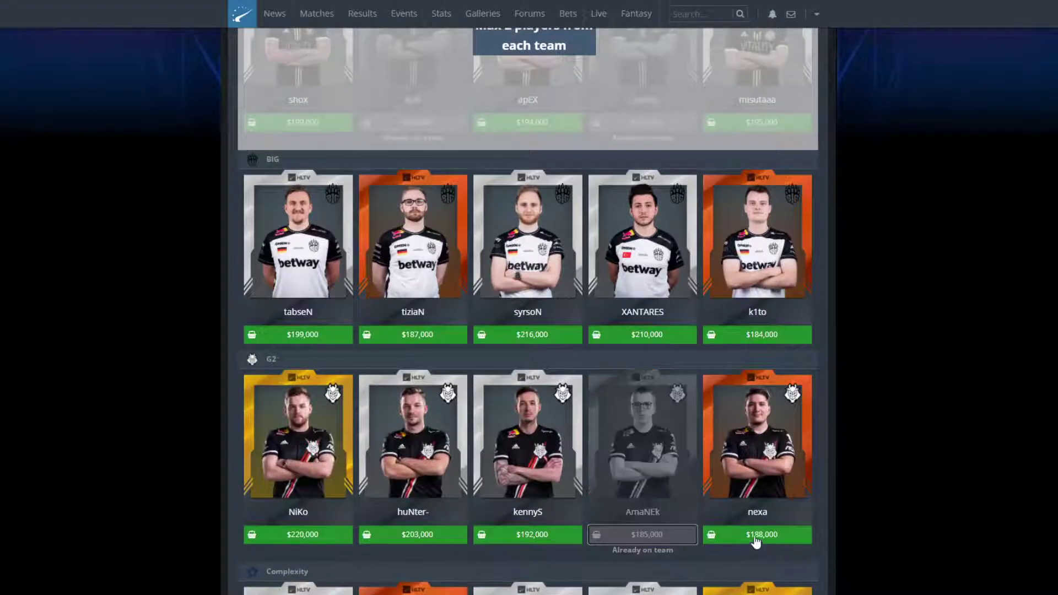
pyautogui.click(757, 546)
# Step: Fill the last lineup slot with hampus from NIP and buy the team
pyautogui.scroll(8, 581, 413)
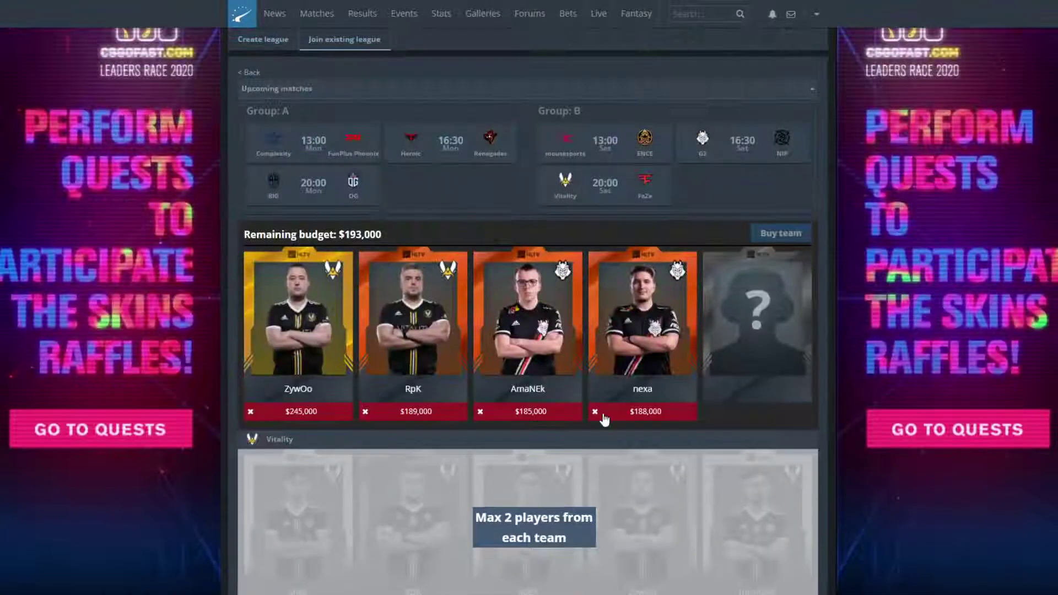
pyautogui.scroll(-9, 614, 385)
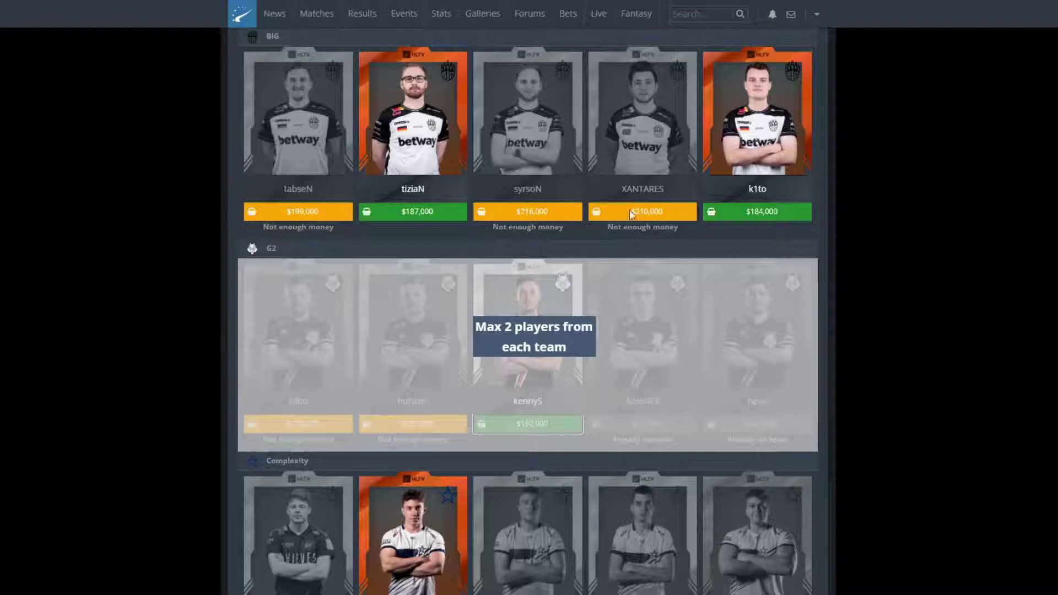
pyautogui.scroll(-4, 655, 297)
pyautogui.scroll(-5, 654, 297)
pyautogui.click(411, 297)
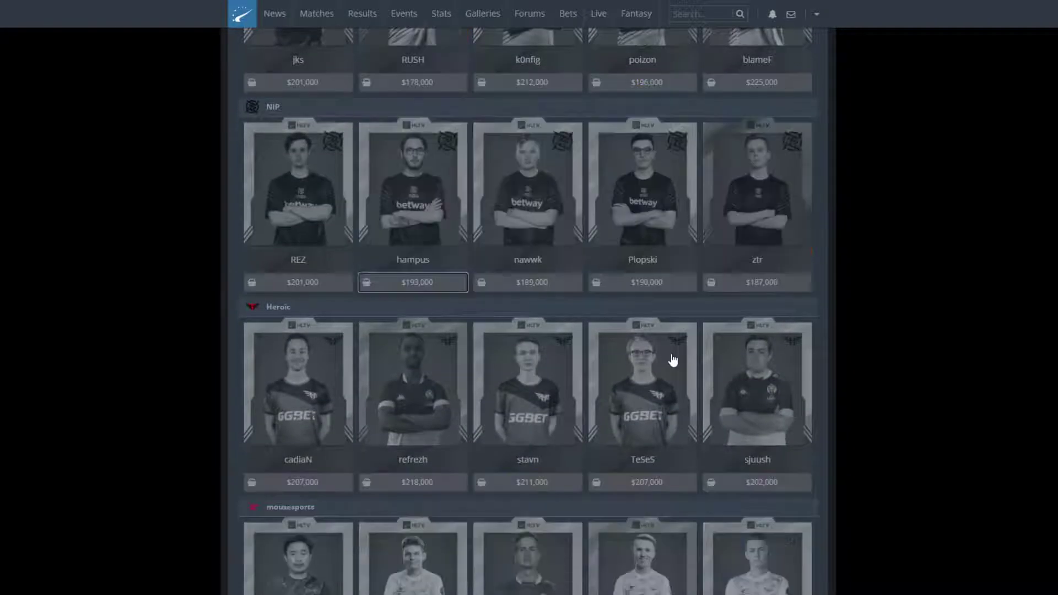
pyautogui.scroll(15, 389, 344)
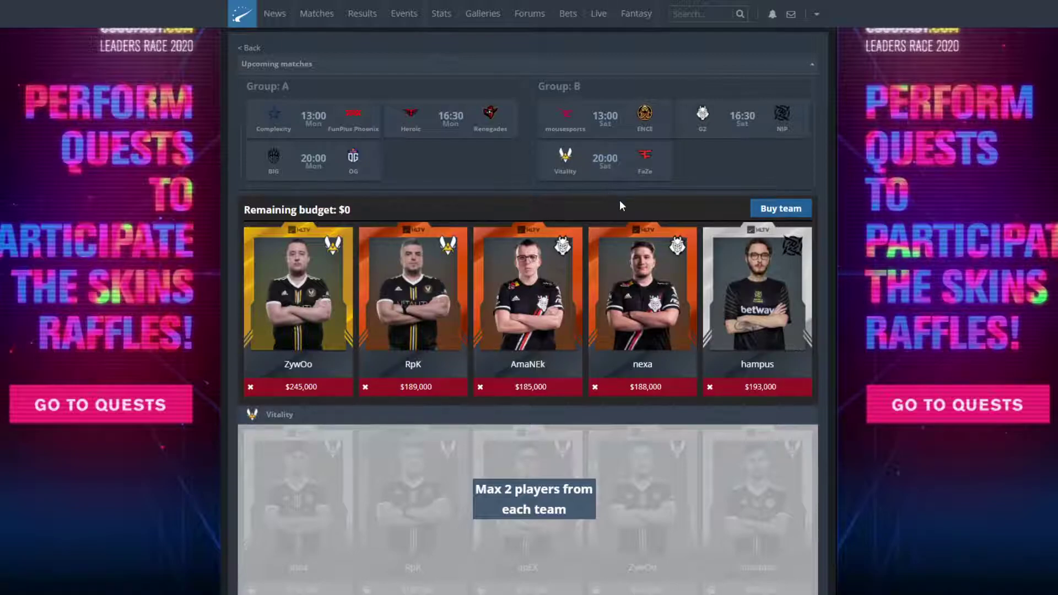
pyautogui.scroll(1, 620, 200)
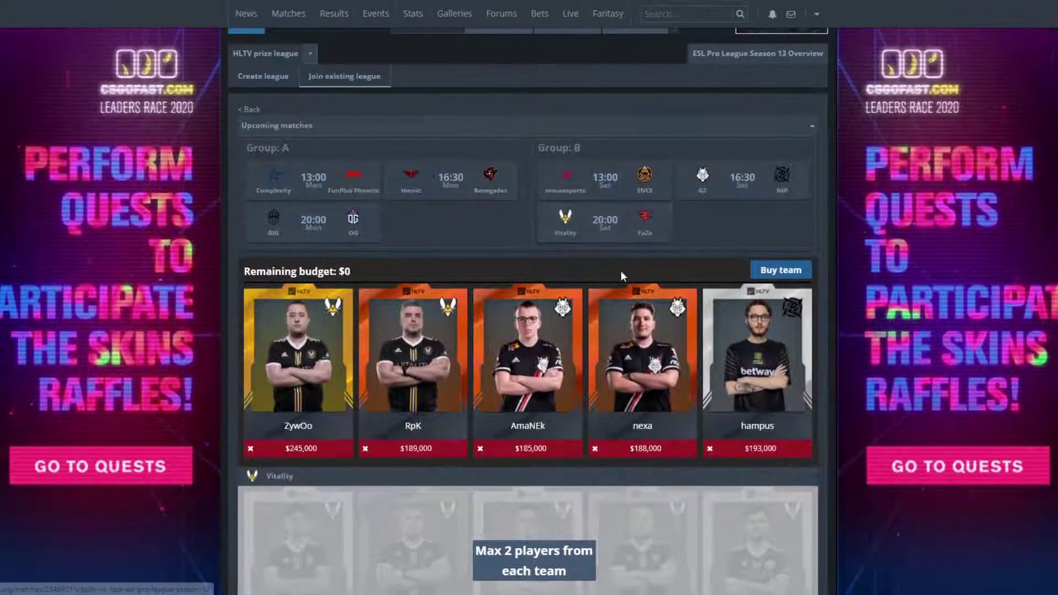
pyautogui.click(771, 270)
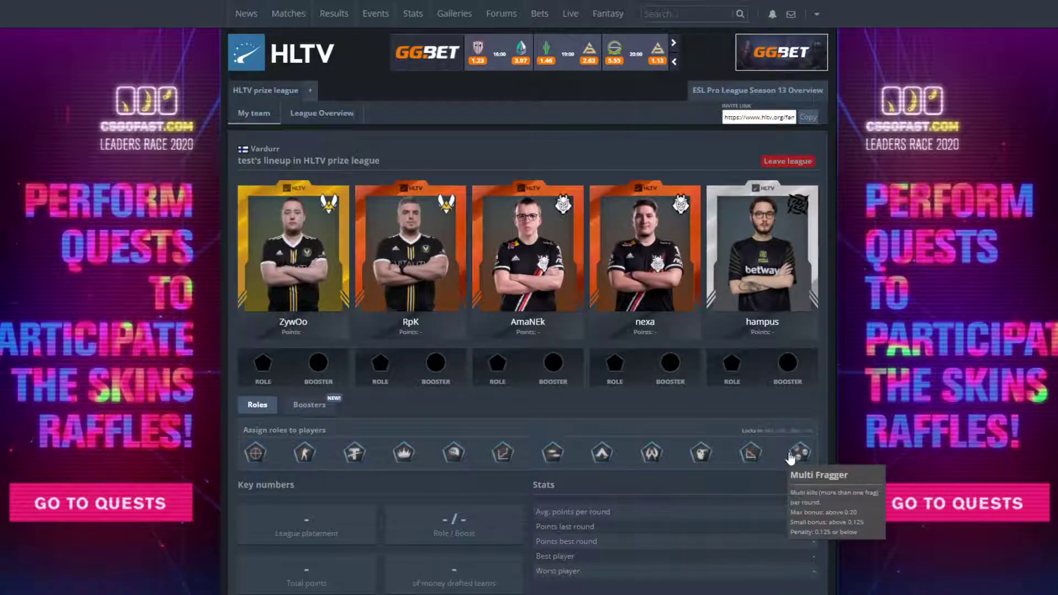
# Step: Assign the crosshair role, first in the row of roles, to ZywOo
pyautogui.moveTo(803, 453)
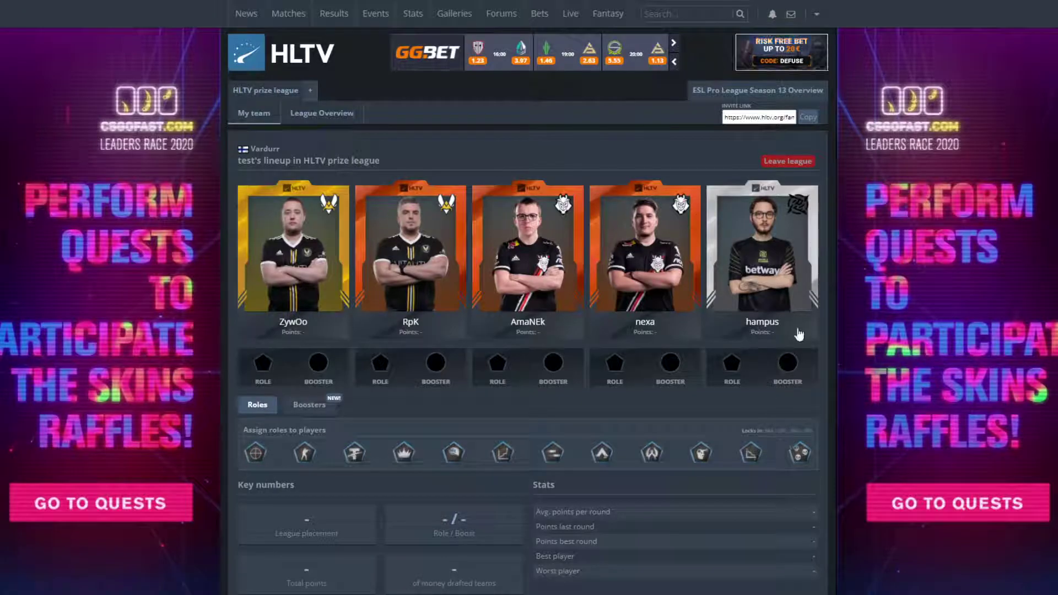
pyautogui.moveTo(266, 468)
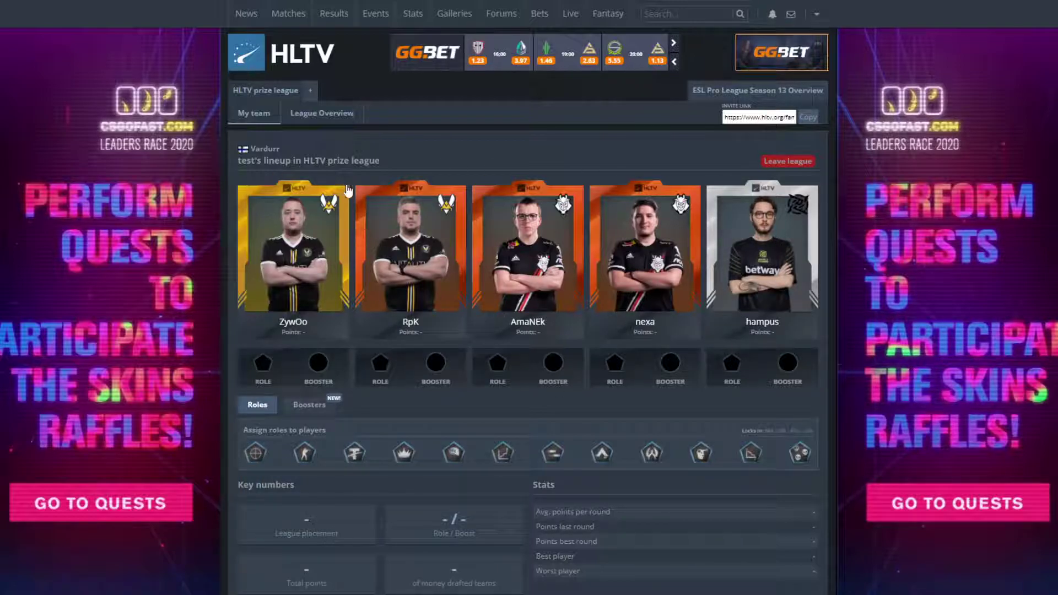
pyautogui.click(255, 455)
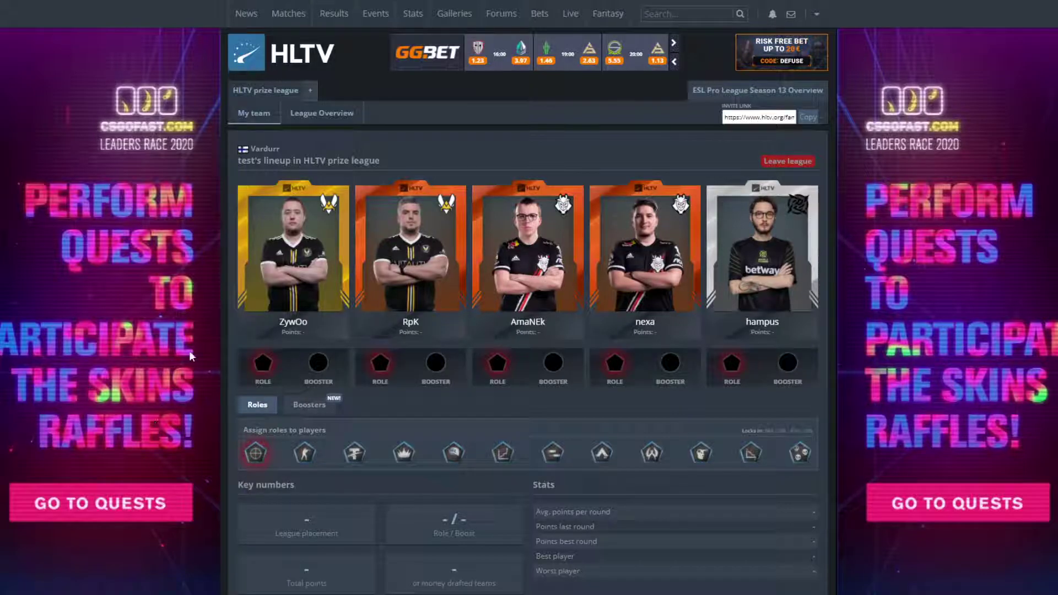
pyautogui.click(264, 367)
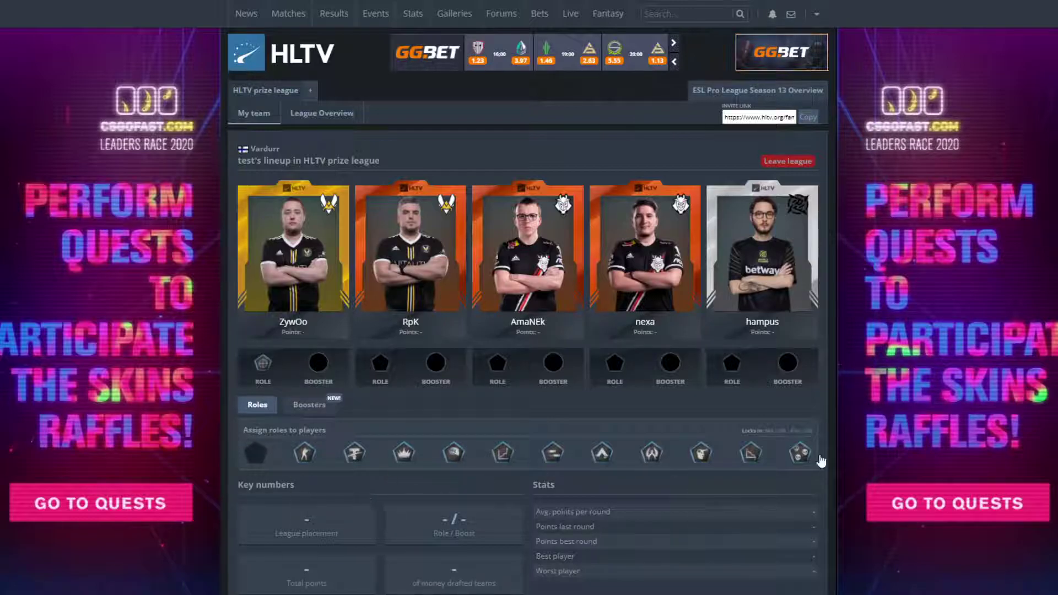
# Step: Flip the cards of RpK, AmaNEk, nexa and hampus to show their statistics
pyautogui.moveTo(643, 461)
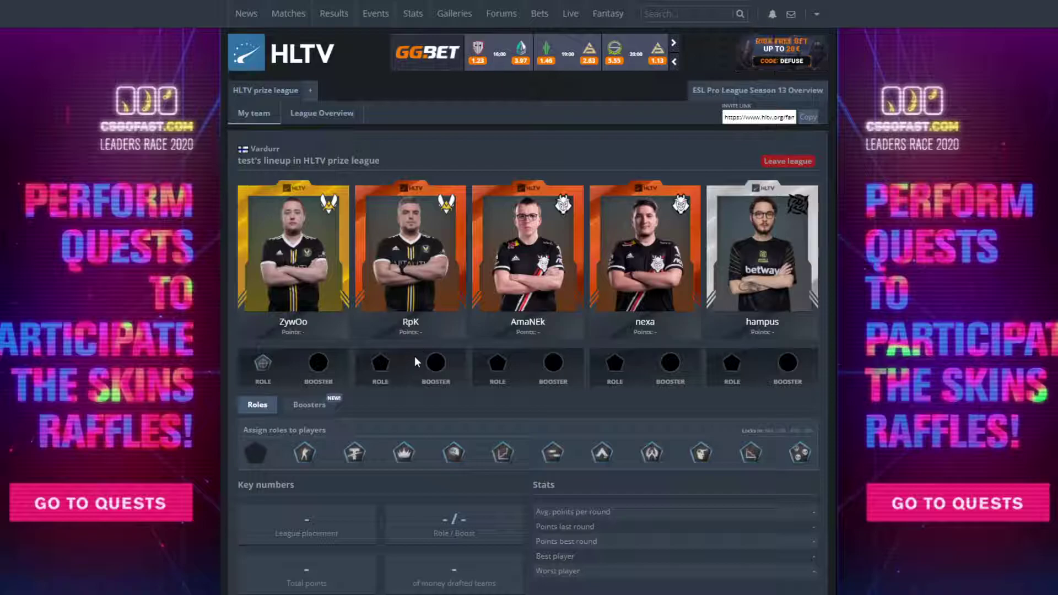
pyautogui.click(423, 273)
pyautogui.click(526, 270)
pyautogui.click(639, 267)
pyautogui.click(755, 270)
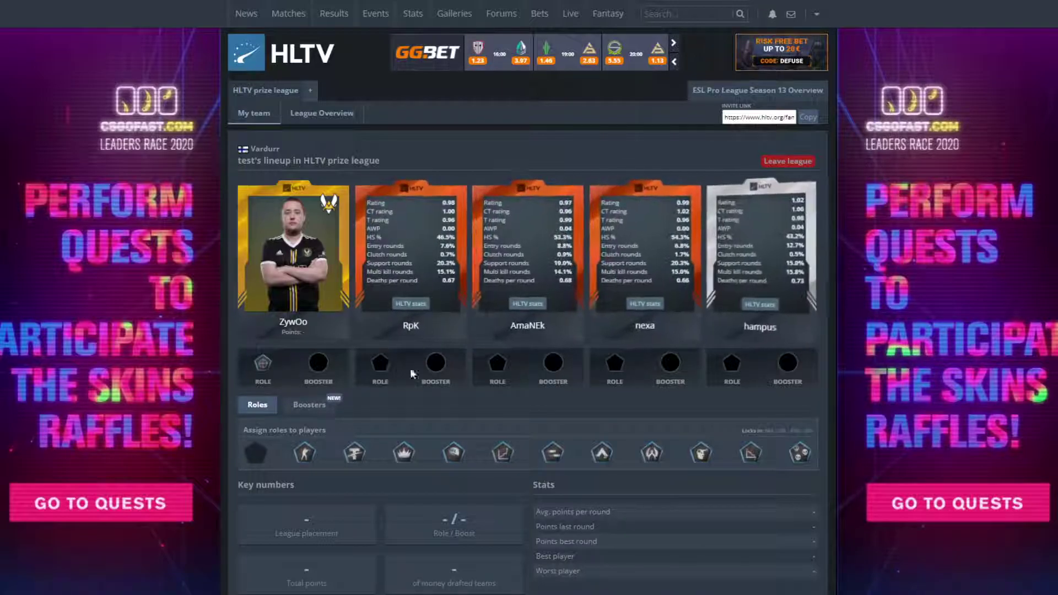
# Step: Assign the second role in the row to RpK, the fifth (helmet) to AmaNEk, the seventh to nexa and the ninth to hampus
pyautogui.moveTo(305, 454); pyautogui.dragTo(390, 385)
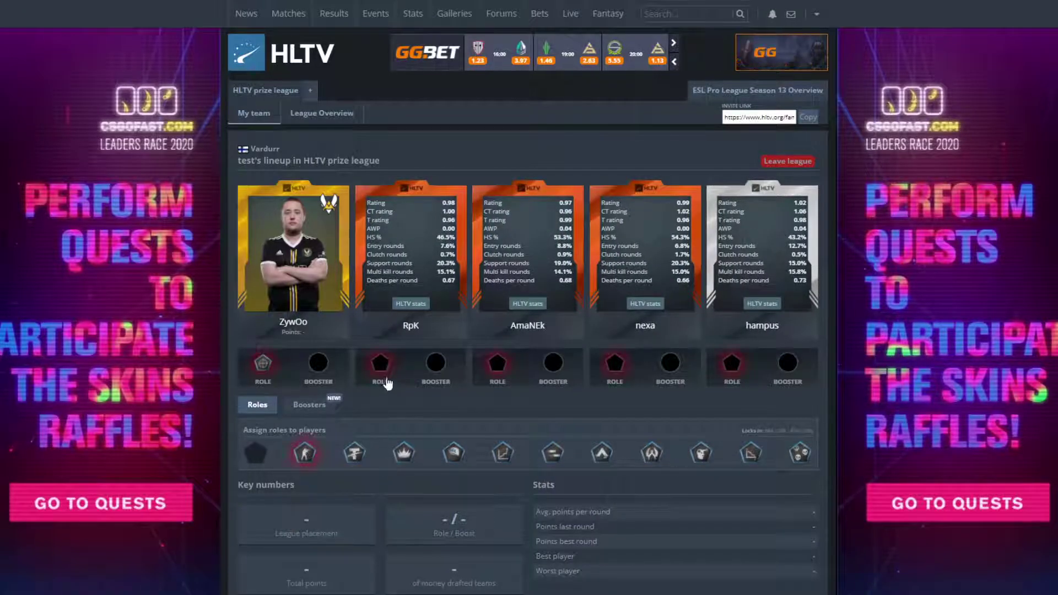
pyautogui.click(380, 364)
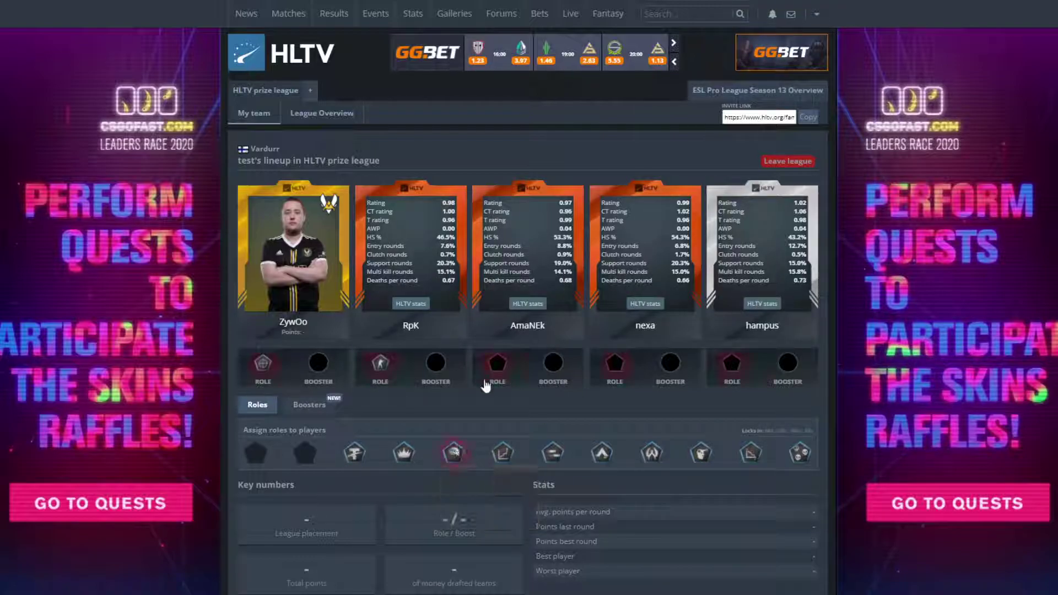
pyautogui.click(454, 454)
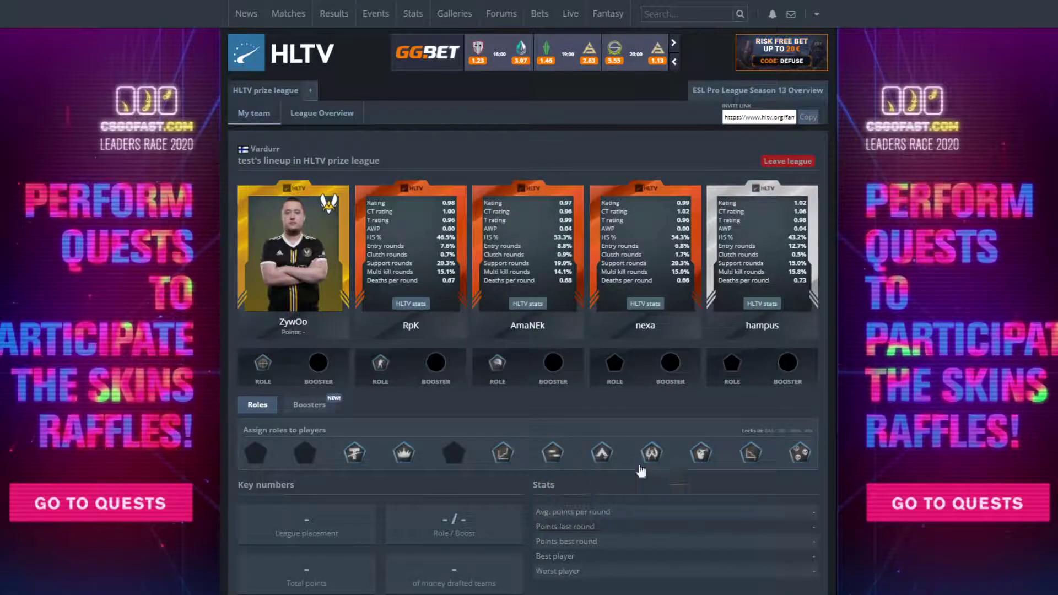
pyautogui.click(561, 453)
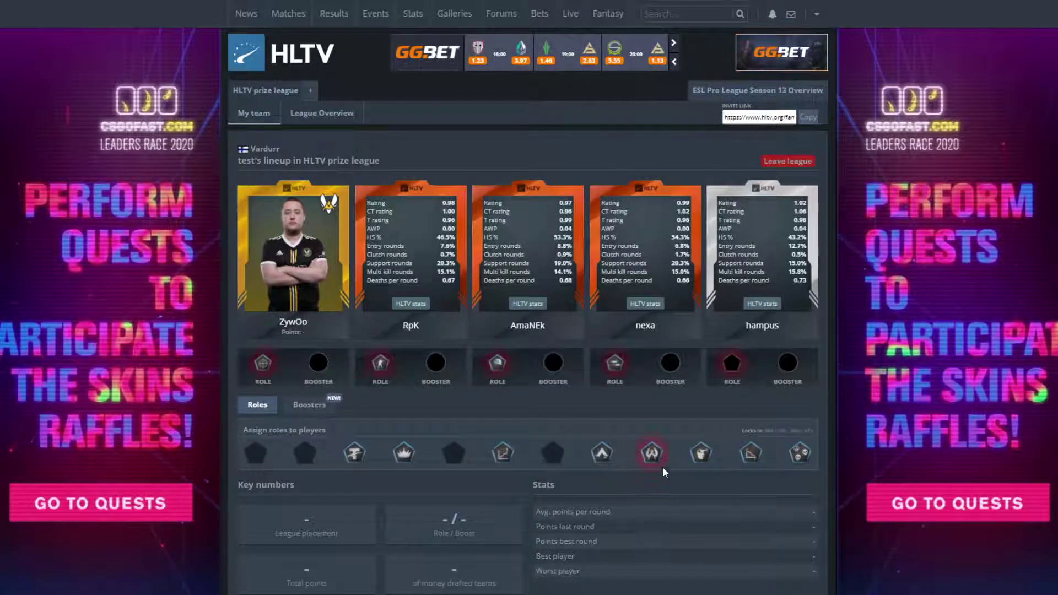
pyautogui.click(651, 453)
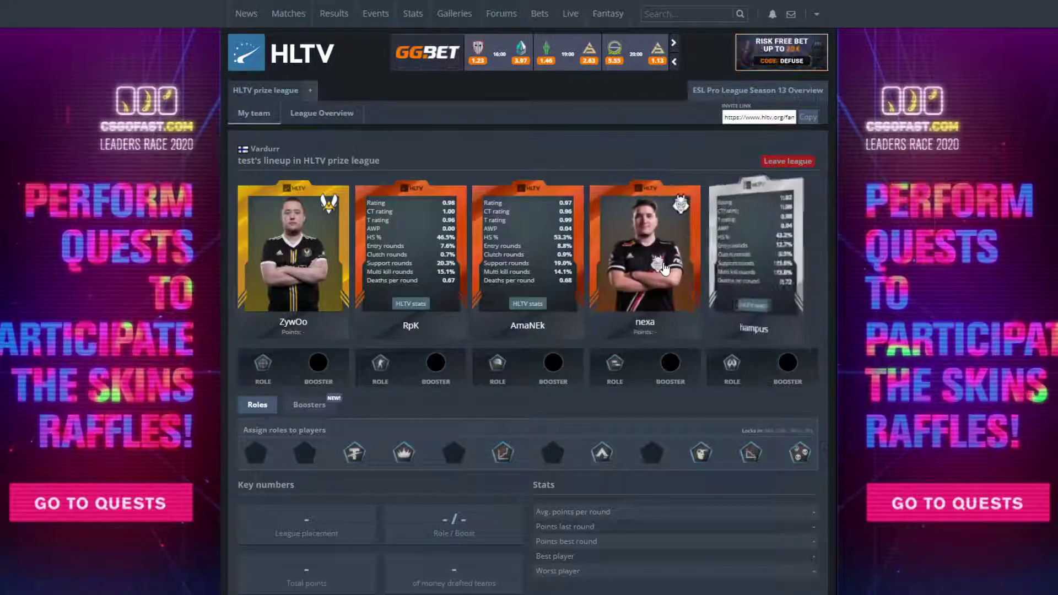
pyautogui.moveTo(614, 374)
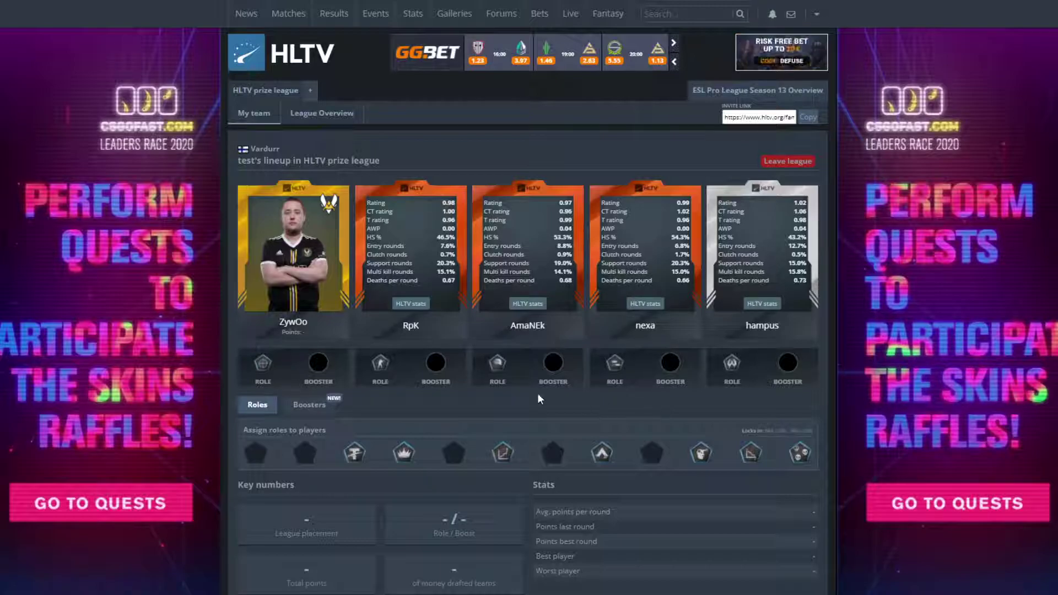
# Step: Read the rules of the roles assigned to ZywOo and RpK, and show the round 1 boosters to read their descriptions
pyautogui.moveTo(258, 366)
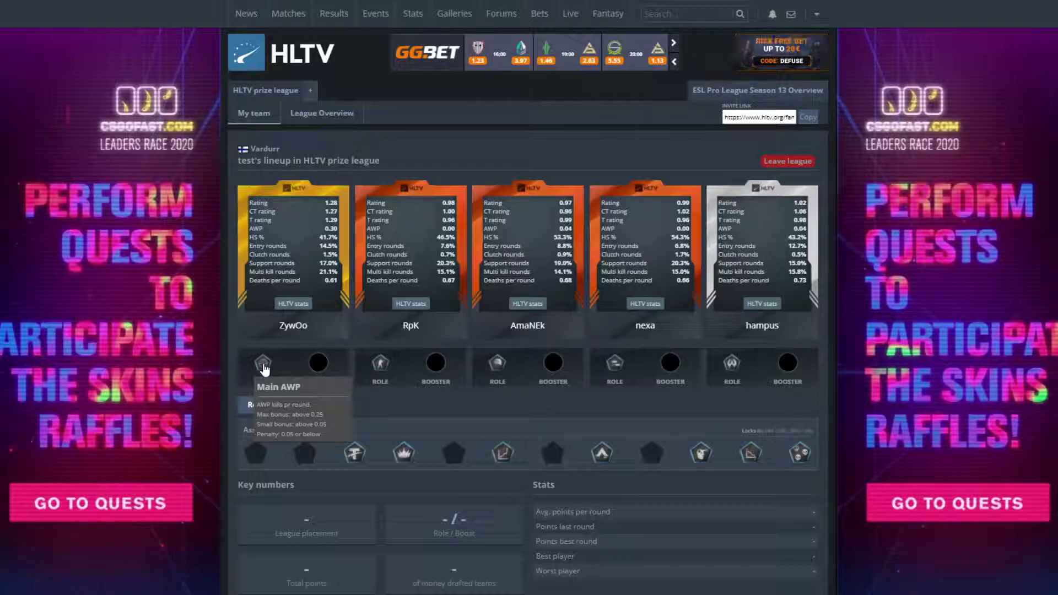
pyautogui.moveTo(384, 373)
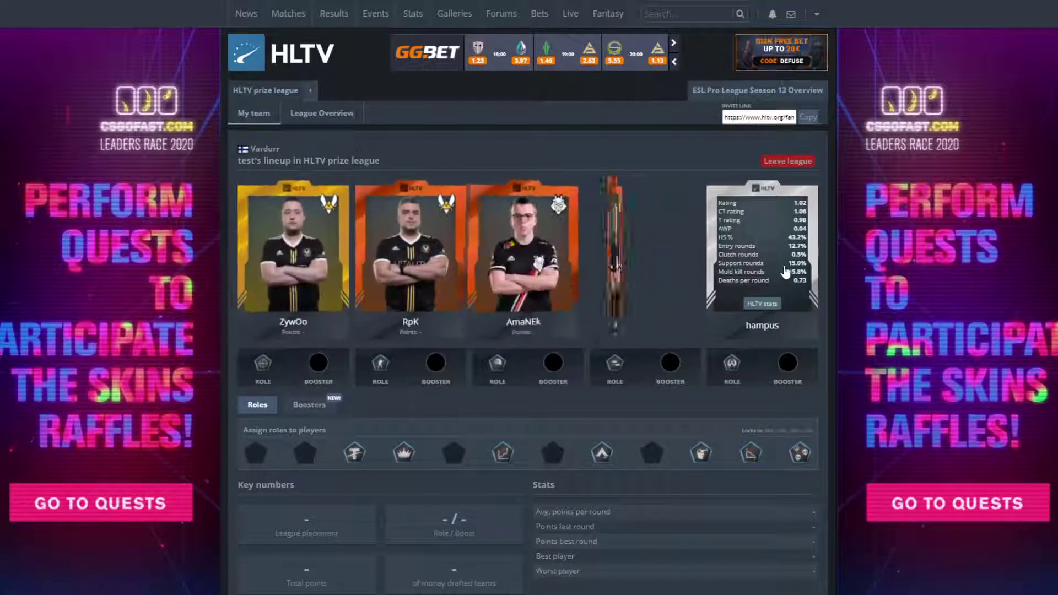
pyautogui.click(331, 411)
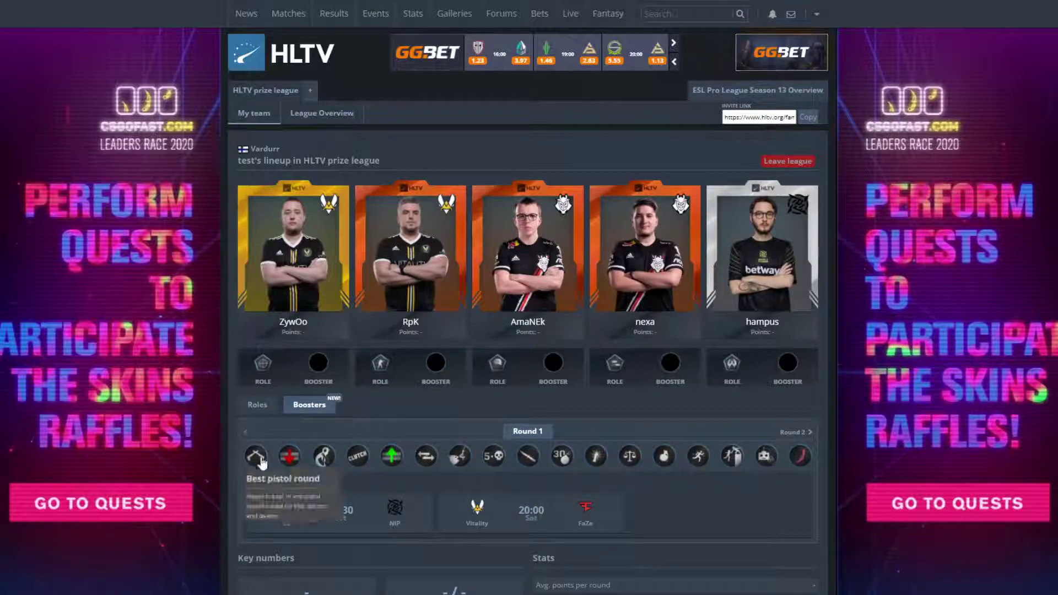
pyautogui.moveTo(257, 466)
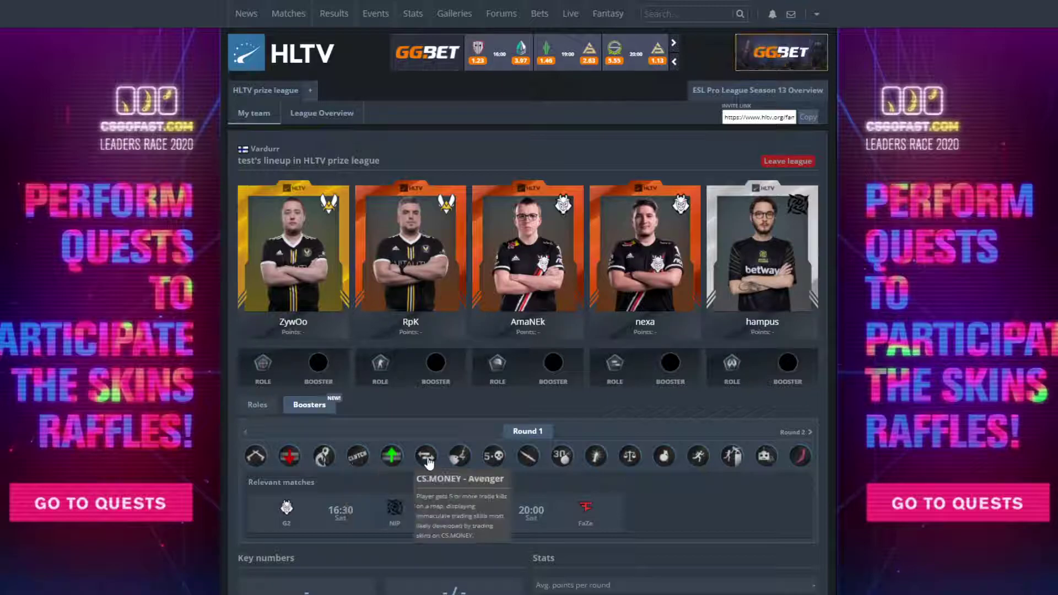
pyautogui.moveTo(400, 461)
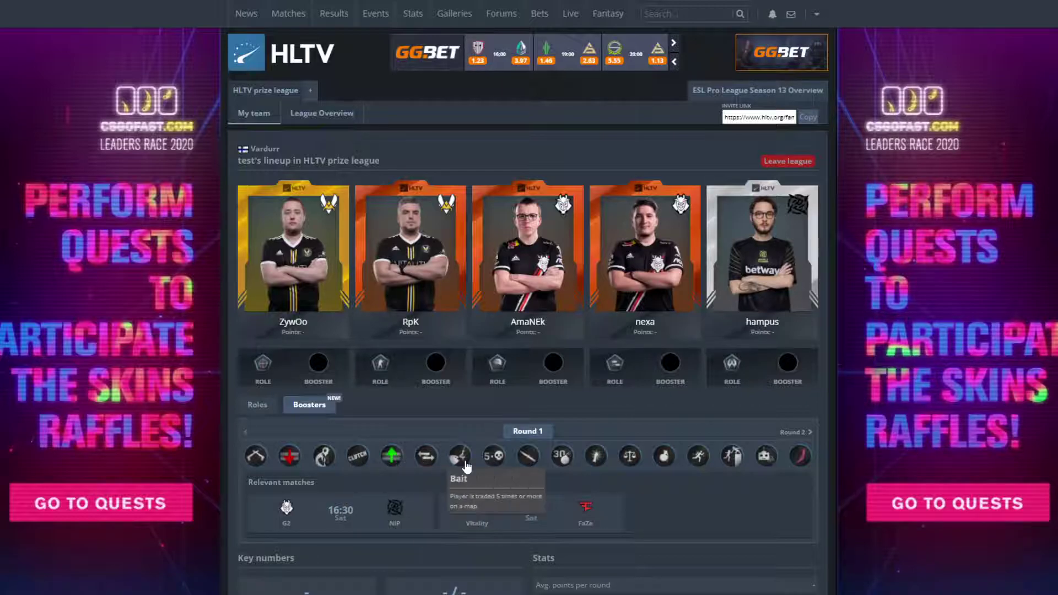
pyautogui.moveTo(461, 468)
# Step: Assign the Best pistol round booster to ZywOo for round 1, and remove it from him again
pyautogui.click(256, 456)
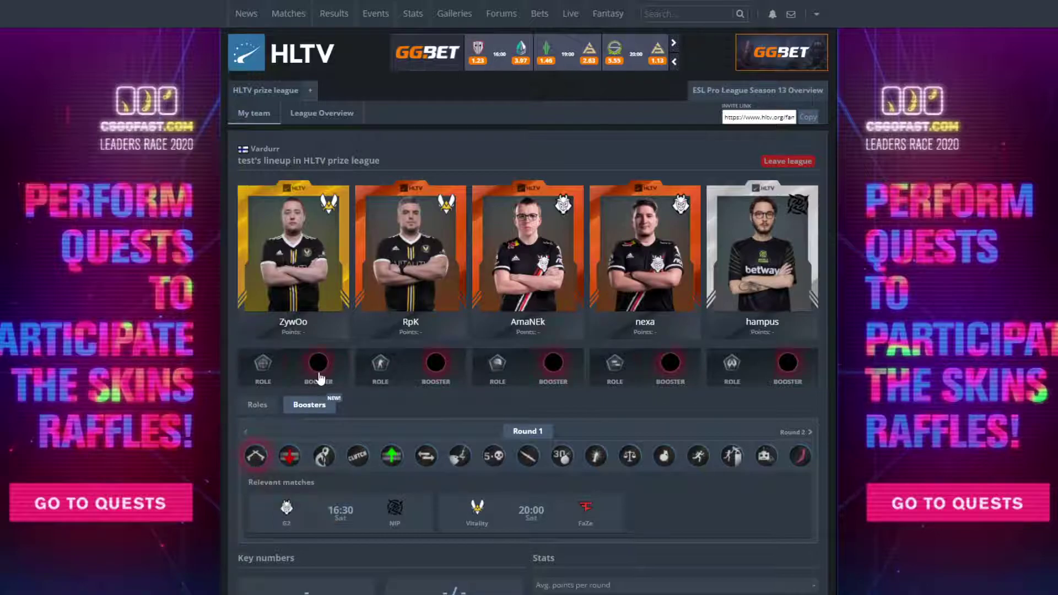
pyautogui.click(318, 377)
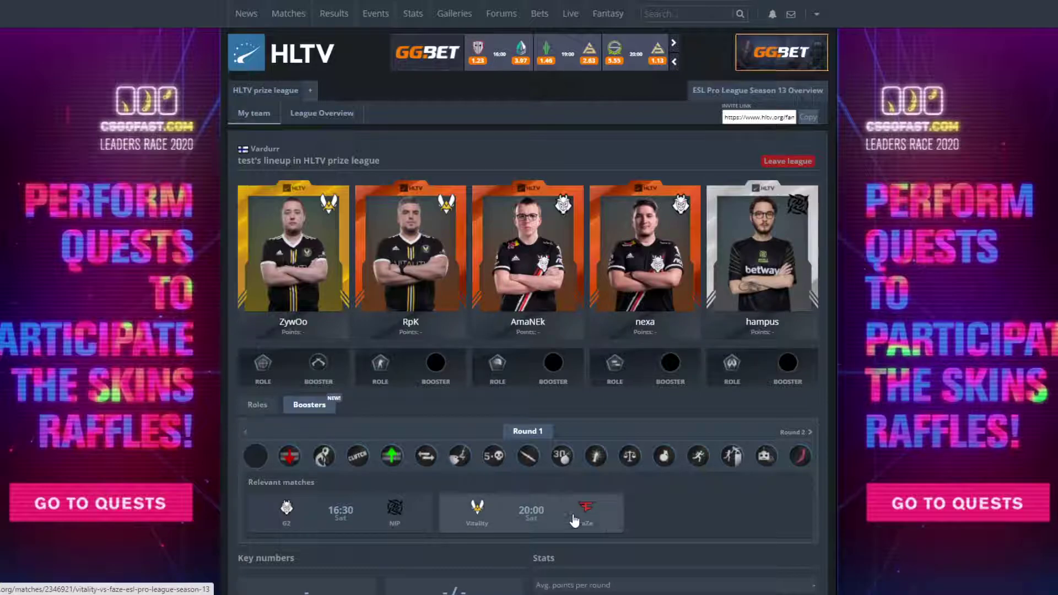
pyautogui.moveTo(320, 363)
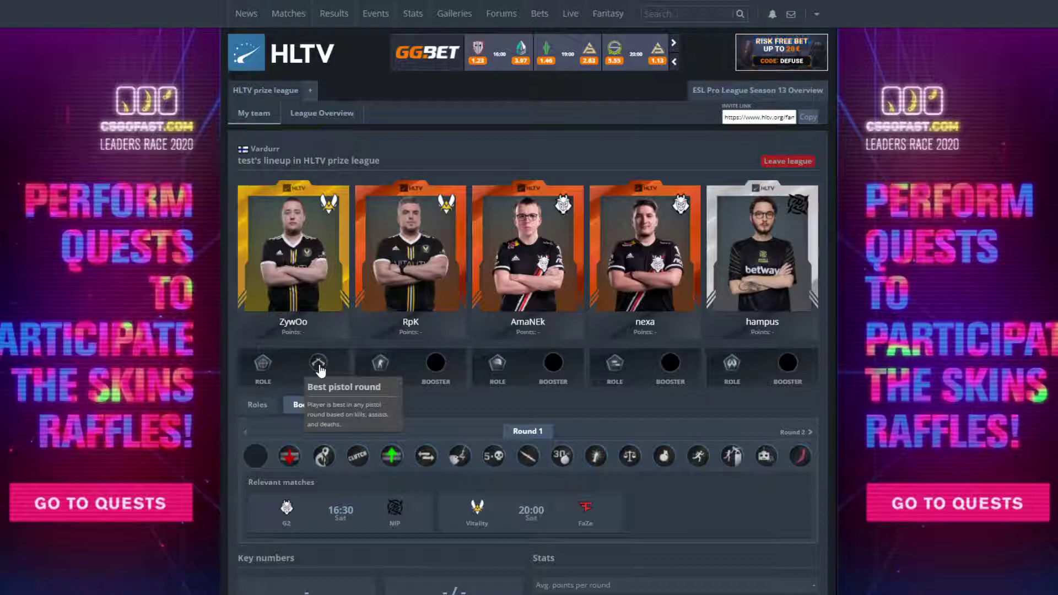
pyautogui.click(320, 367)
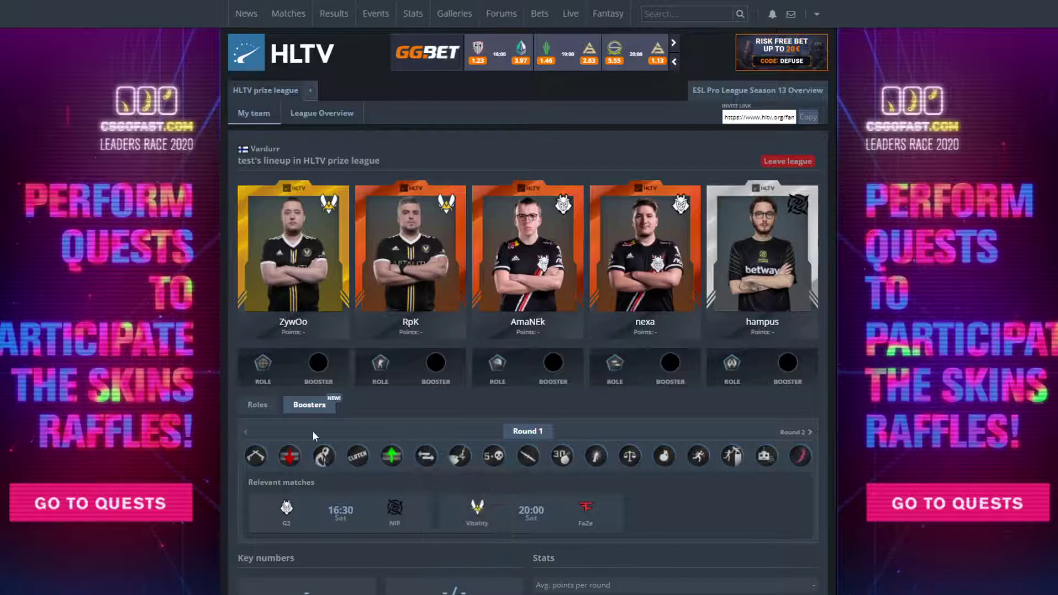
pyautogui.scroll(-2, 554, 445)
pyautogui.scroll(2, 555, 445)
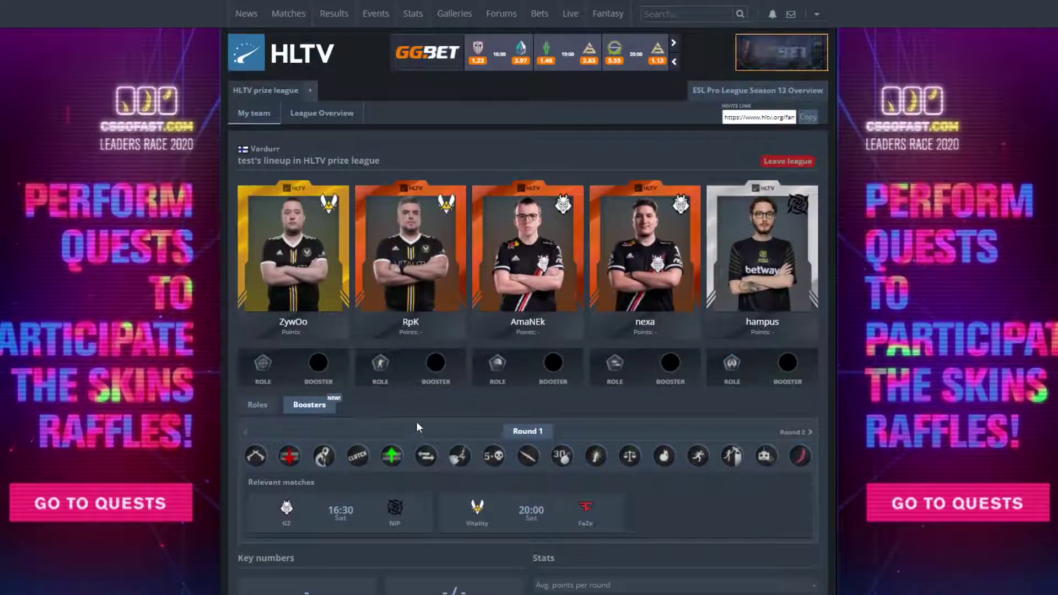
pyautogui.moveTo(272, 235)
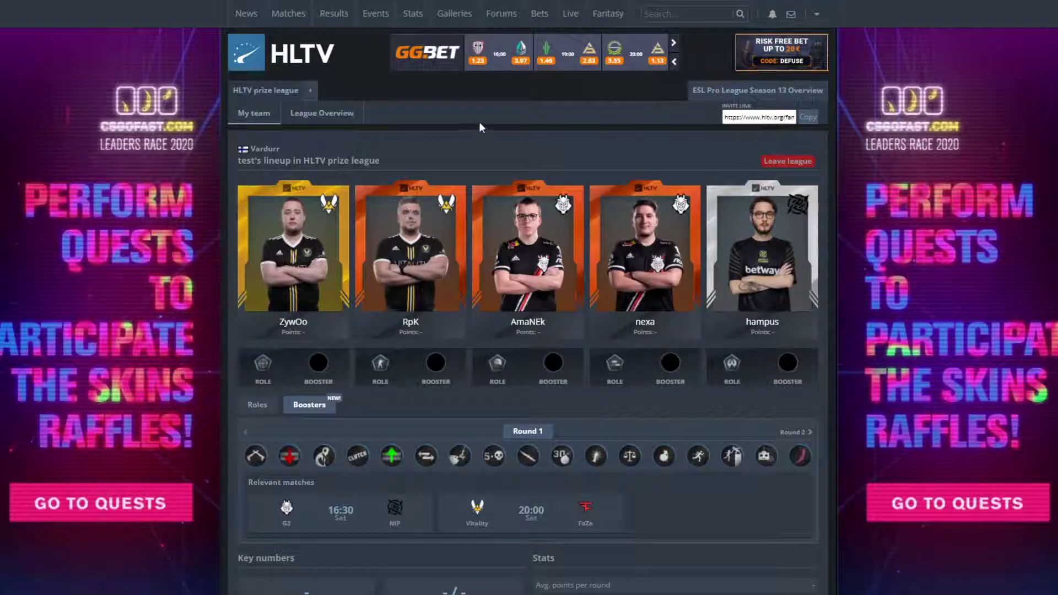
pyautogui.moveTo(500, 375)
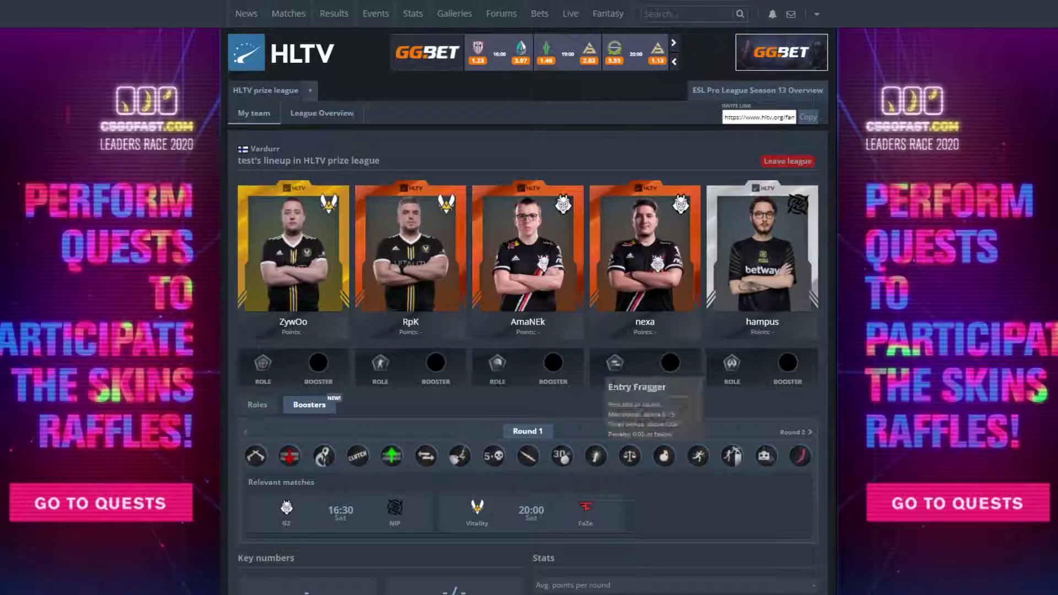
pyautogui.moveTo(794, 455)
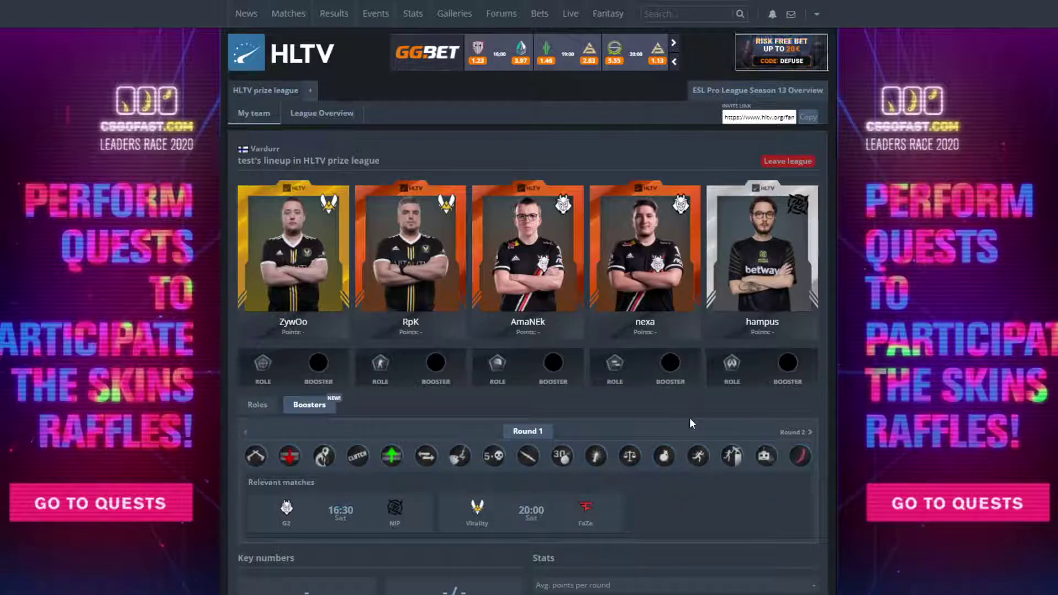